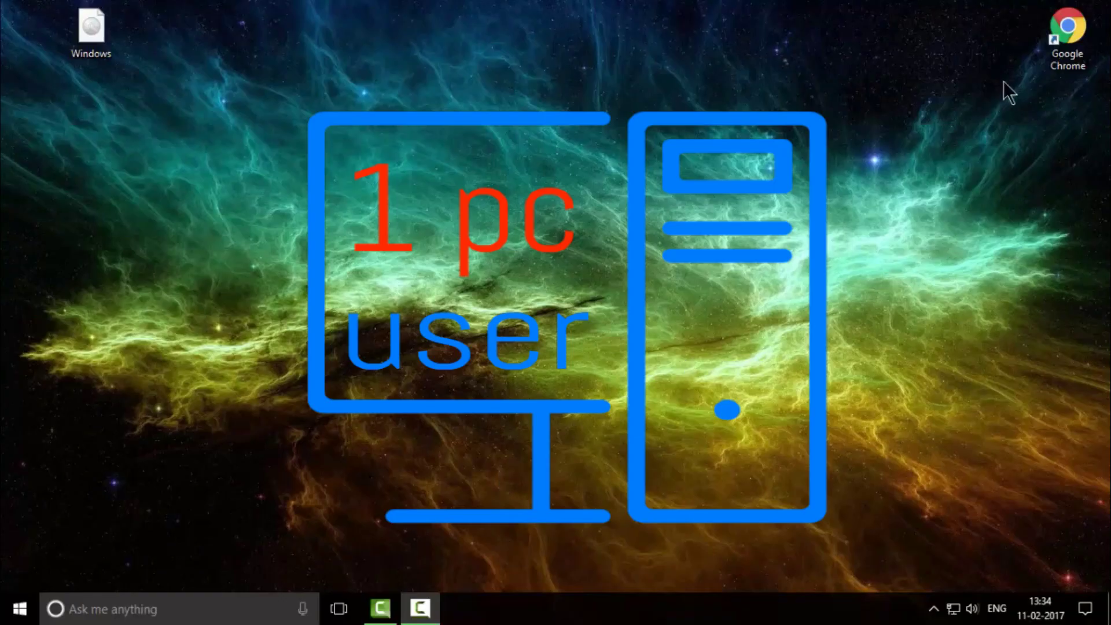
Step: In Chrome, search Google for 'rufus' and open the official rufus.akeo.ie site
{"action": "double_click", "coordinate": [1058, 43]}
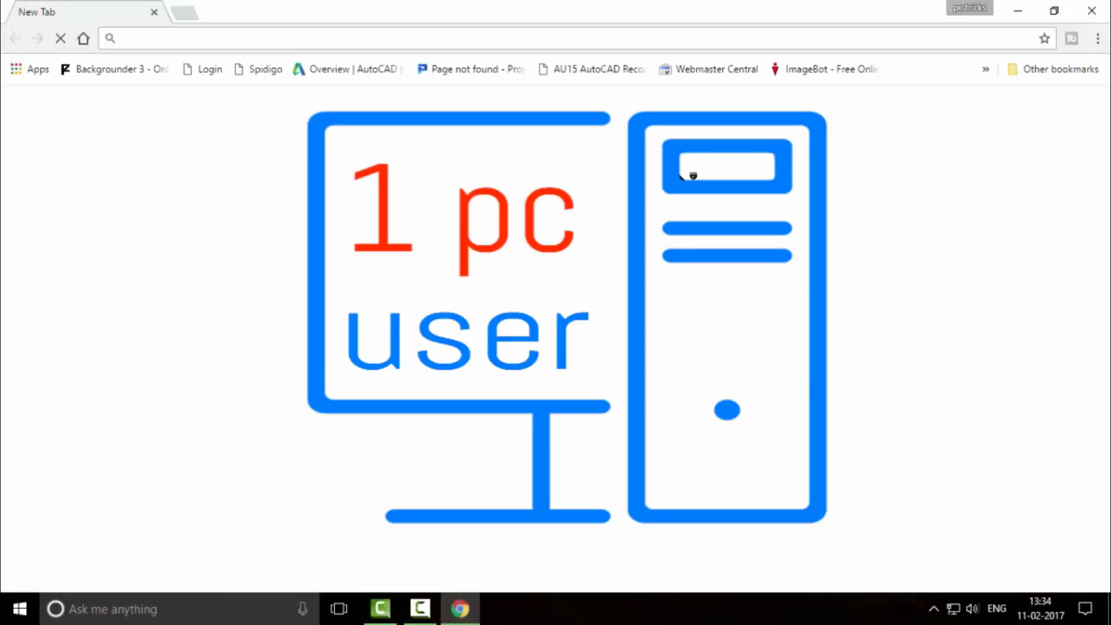
{"action": "type", "text": "r"}
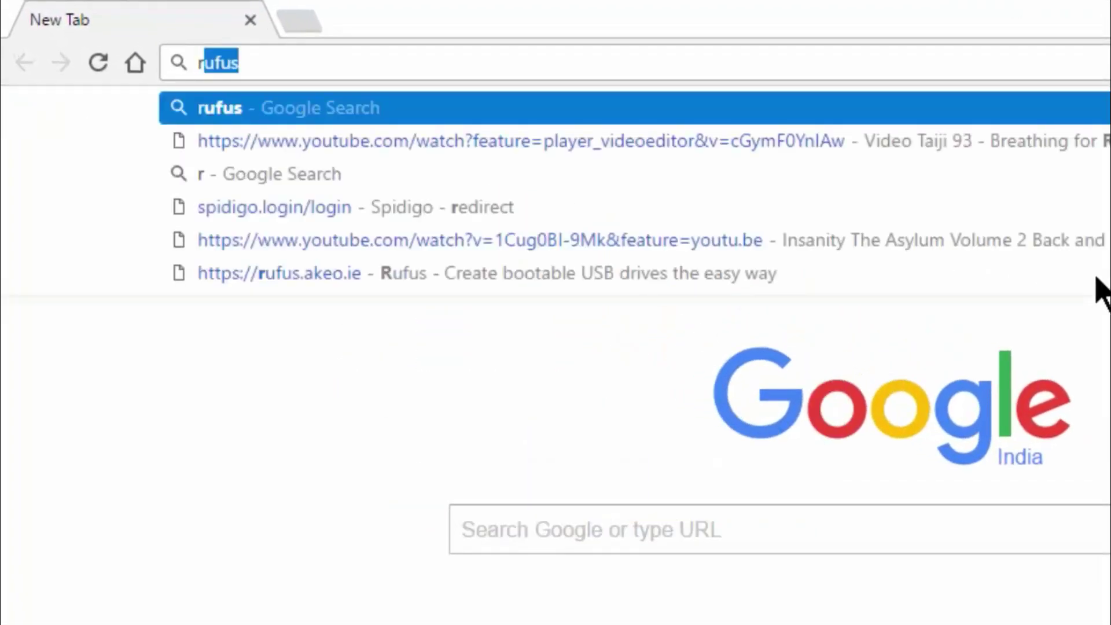
{"action": "type", "text": "uf"}
{"action": "key", "text": "Return"}
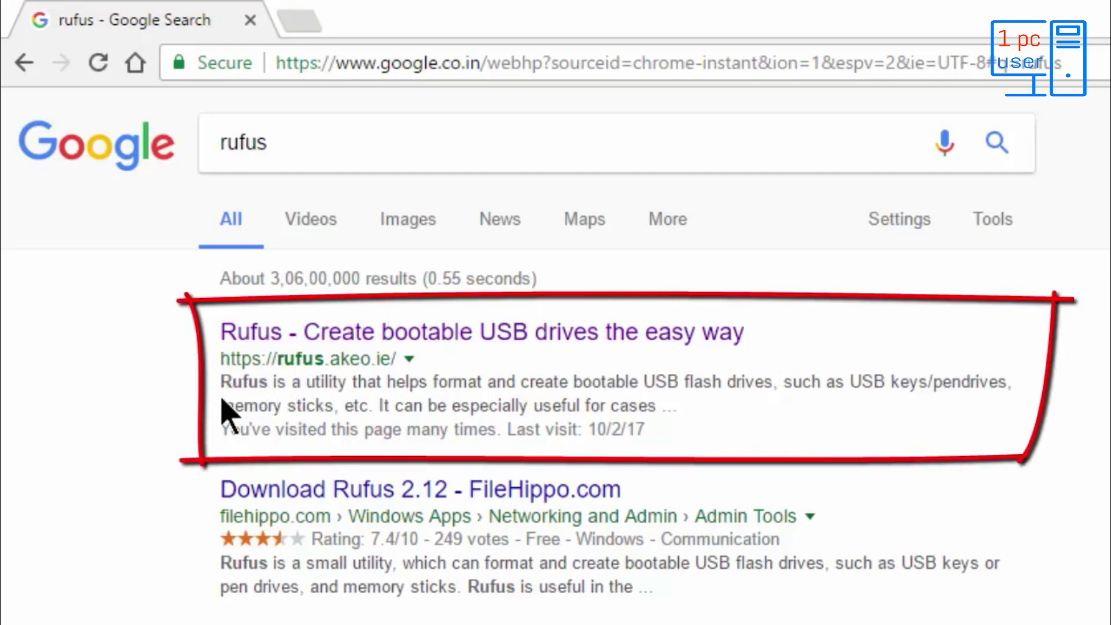
{"action": "left_click", "coordinate": [405, 333]}
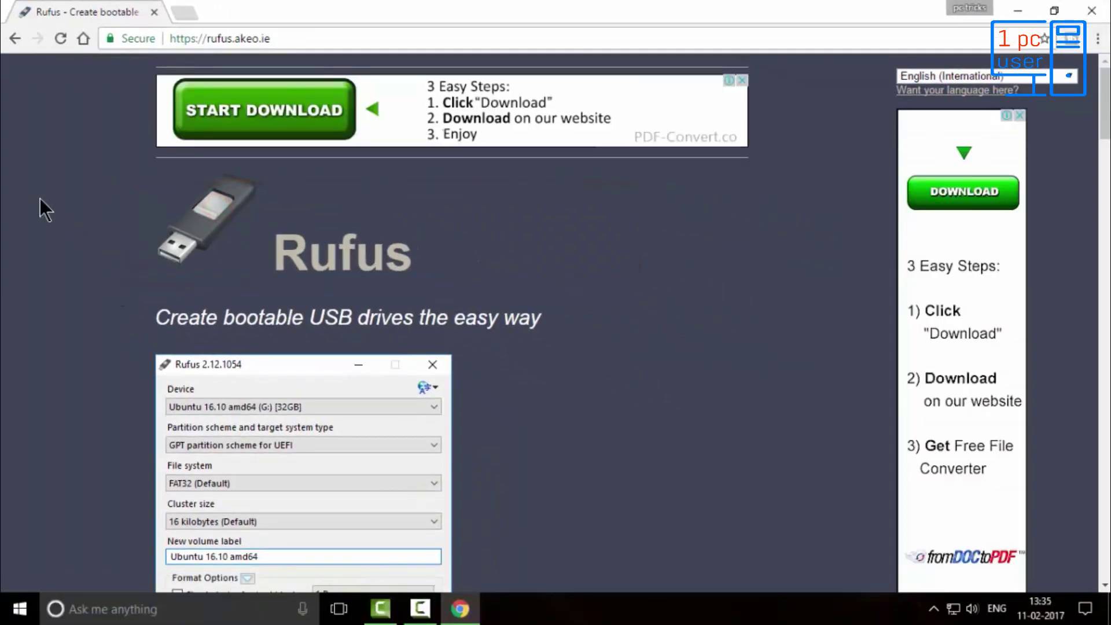
Step: Download Rufus 2.12, keeping the file despite the browser warning
{"action": "scroll", "coordinate": [37, 199], "scroll_direction": "down", "scroll_amount": 5}
{"action": "scroll", "coordinate": [27, 206], "scroll_direction": "down", "scroll_amount": 4}
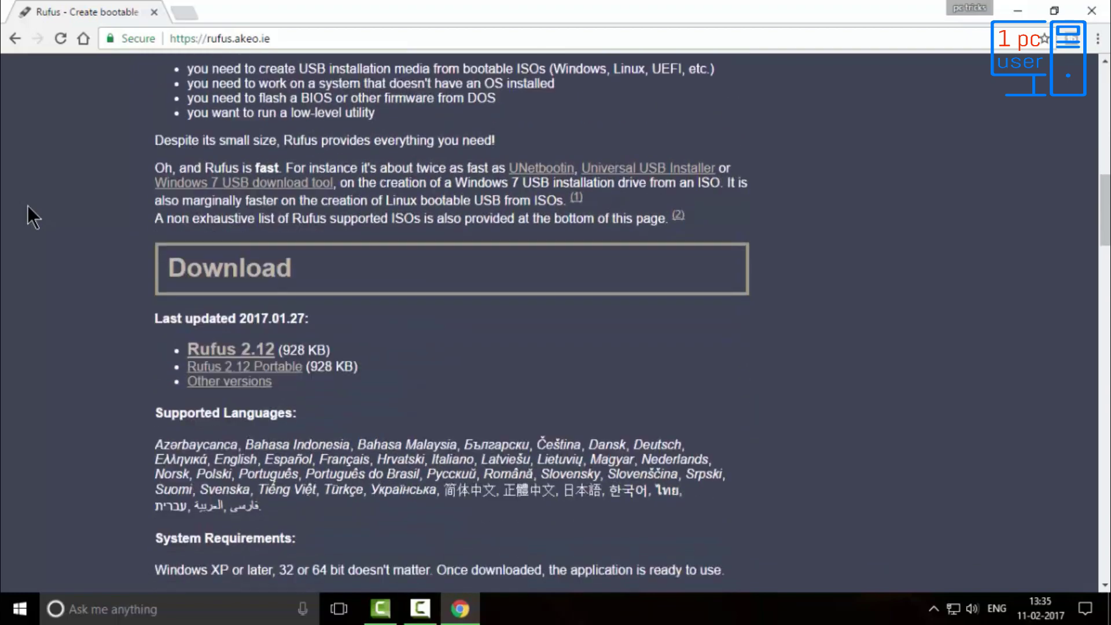
{"action": "scroll", "coordinate": [27, 206], "scroll_direction": "down", "scroll_amount": 1}
{"action": "left_click", "coordinate": [204, 282]}
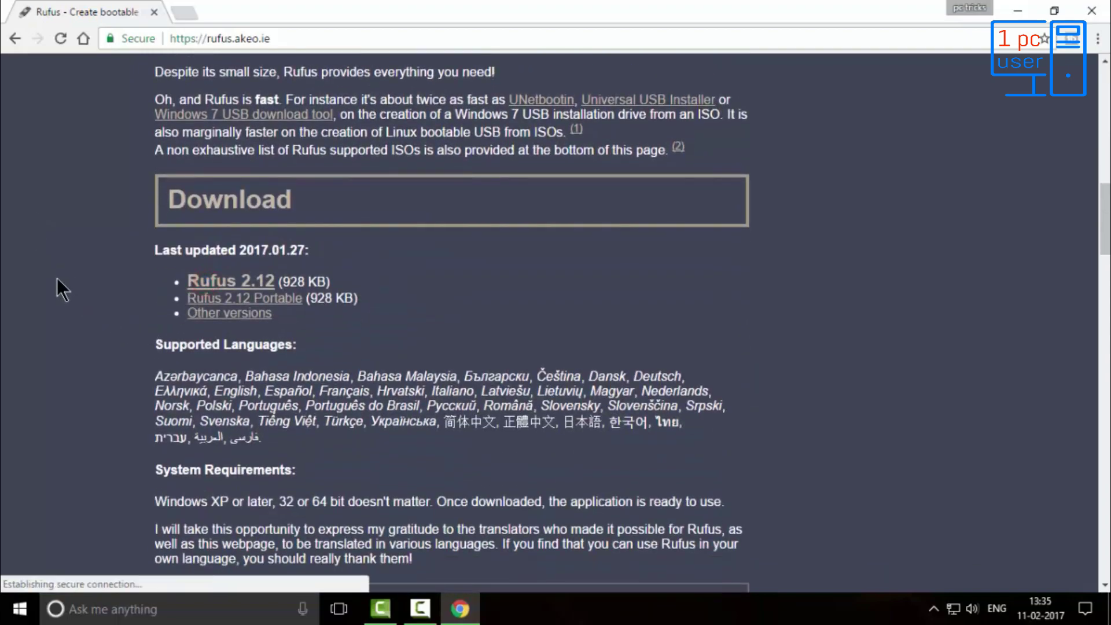
{"action": "left_click", "coordinate": [252, 573]}
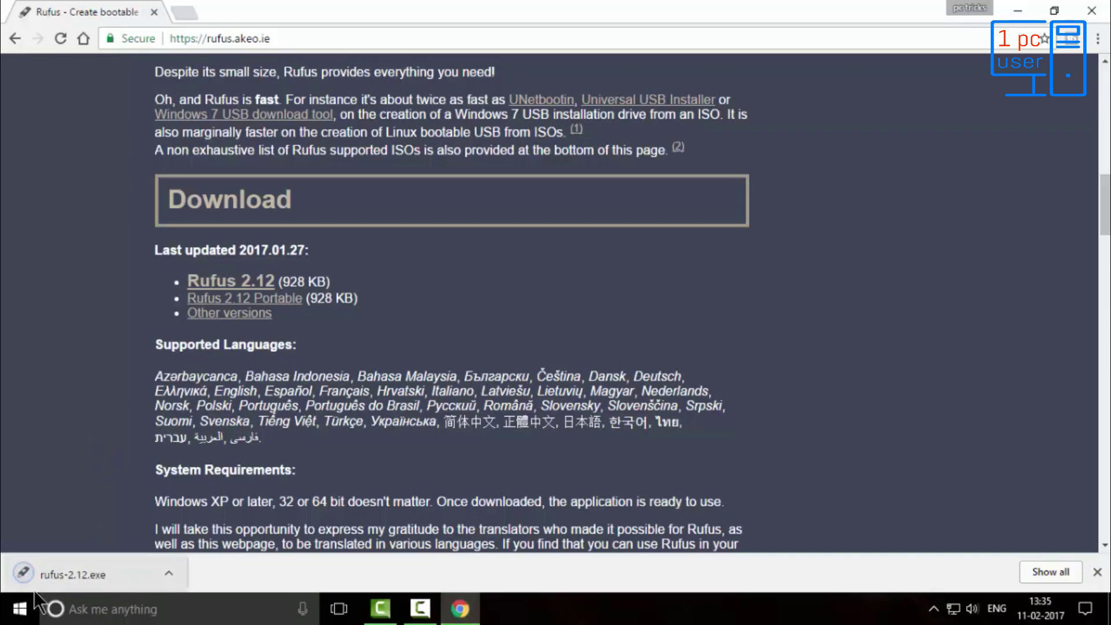
{"action": "left_click", "coordinate": [162, 570]}
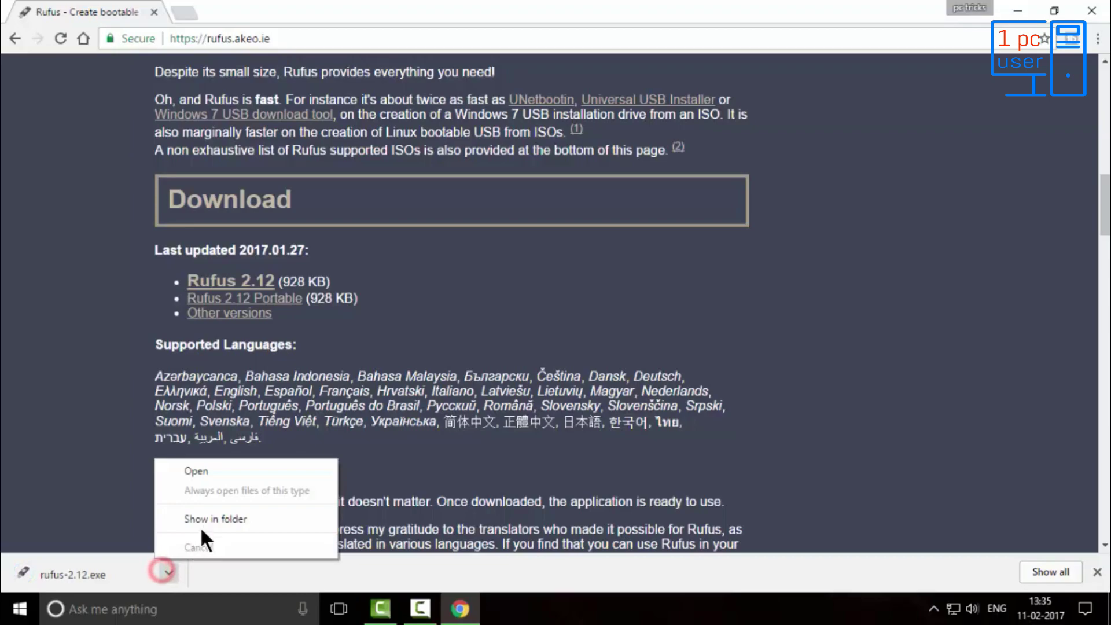
Step: Run rufus-2.12 from the Desktop folder as administrator
{"action": "left_click", "coordinate": [206, 519]}
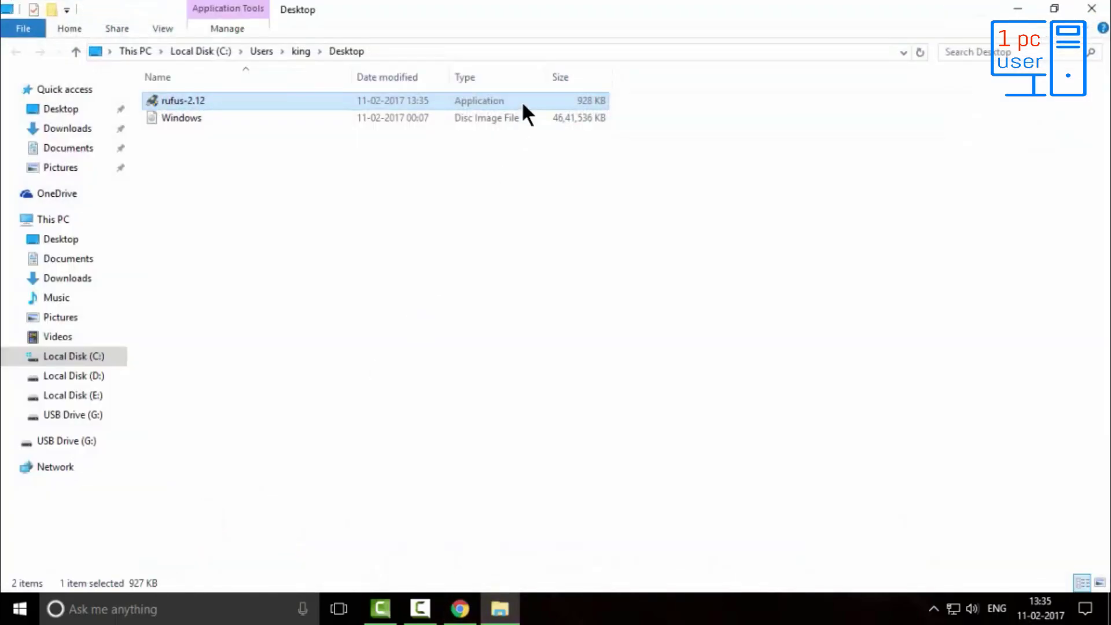
{"action": "right_click", "coordinate": [522, 100]}
{"action": "left_click", "coordinate": [569, 129]}
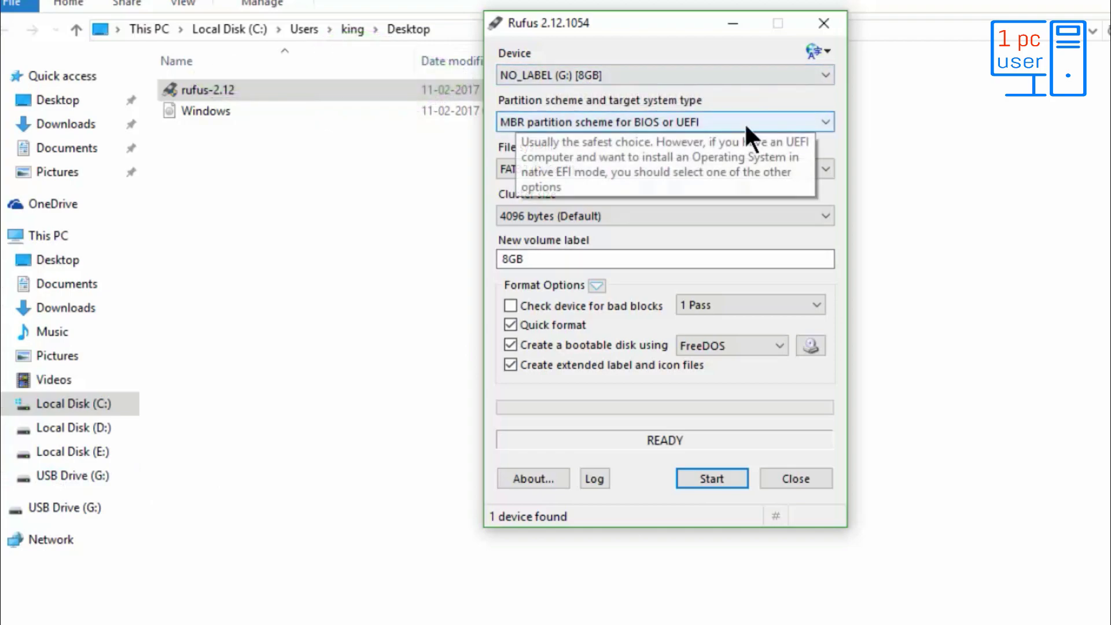
{"action": "left_click", "coordinate": [774, 122]}
{"action": "left_click", "coordinate": [775, 121]}
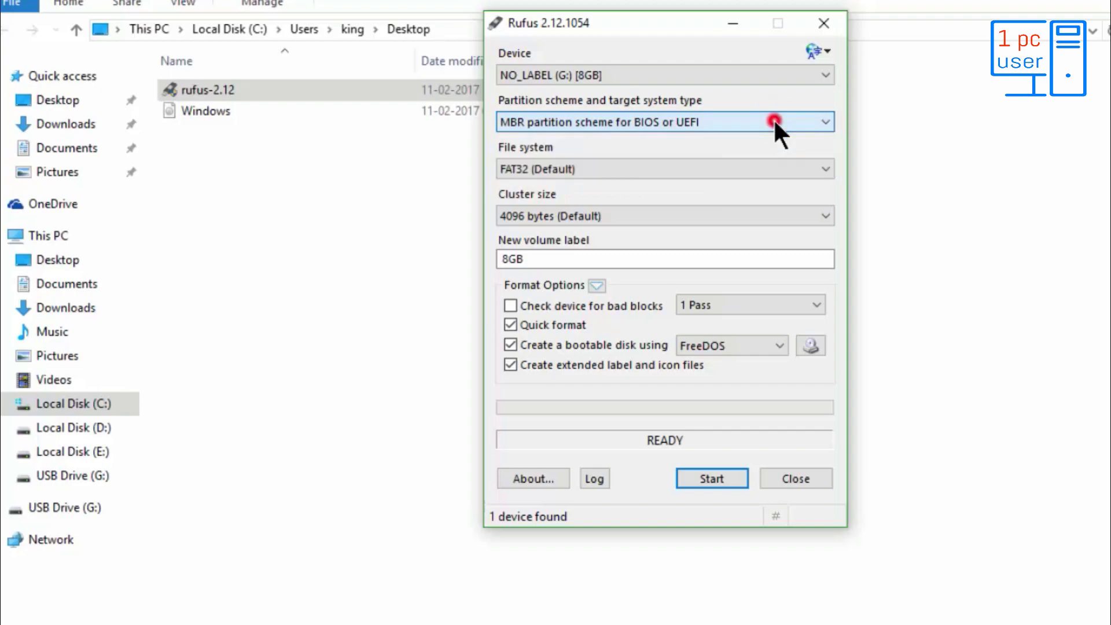
{"action": "left_click", "coordinate": [773, 168]}
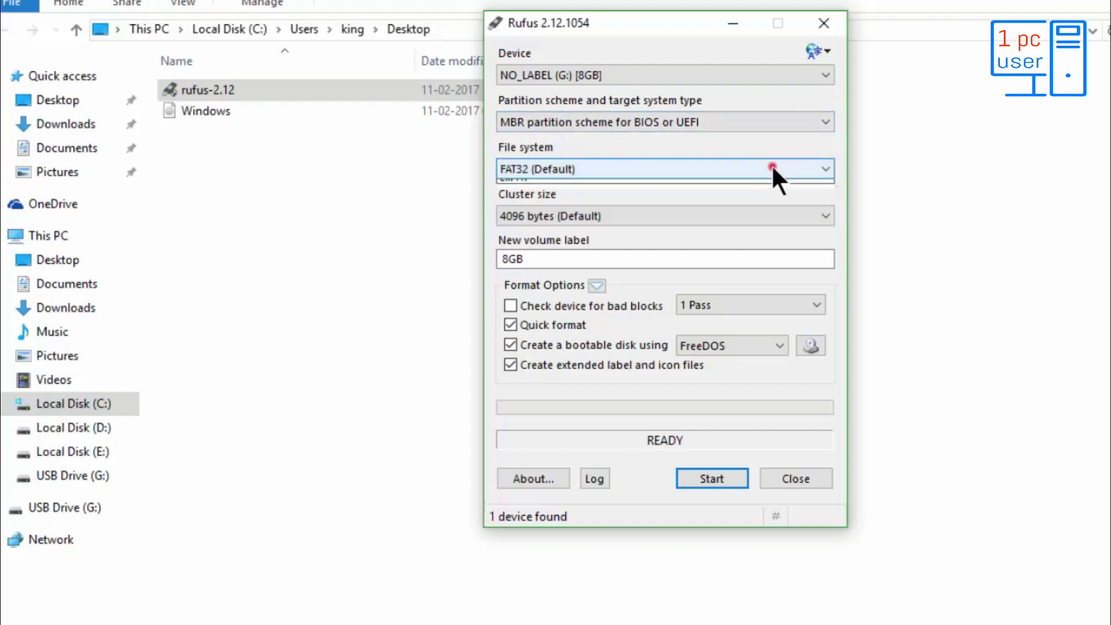
{"action": "left_click", "coordinate": [772, 168]}
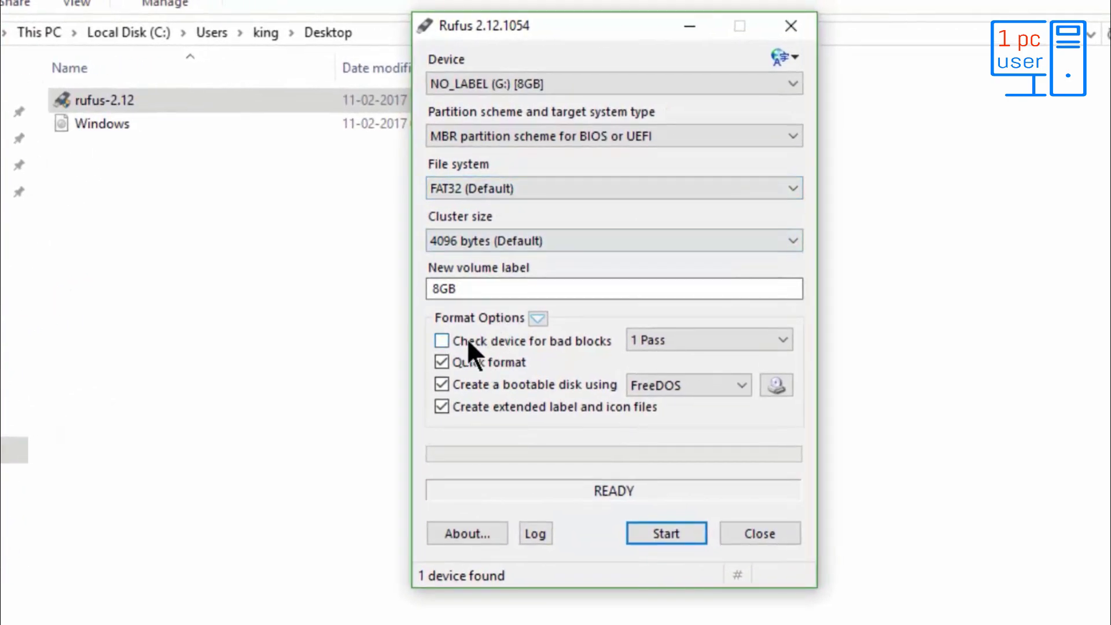
{"action": "left_click", "coordinate": [441, 337]}
{"action": "left_click", "coordinate": [440, 339]}
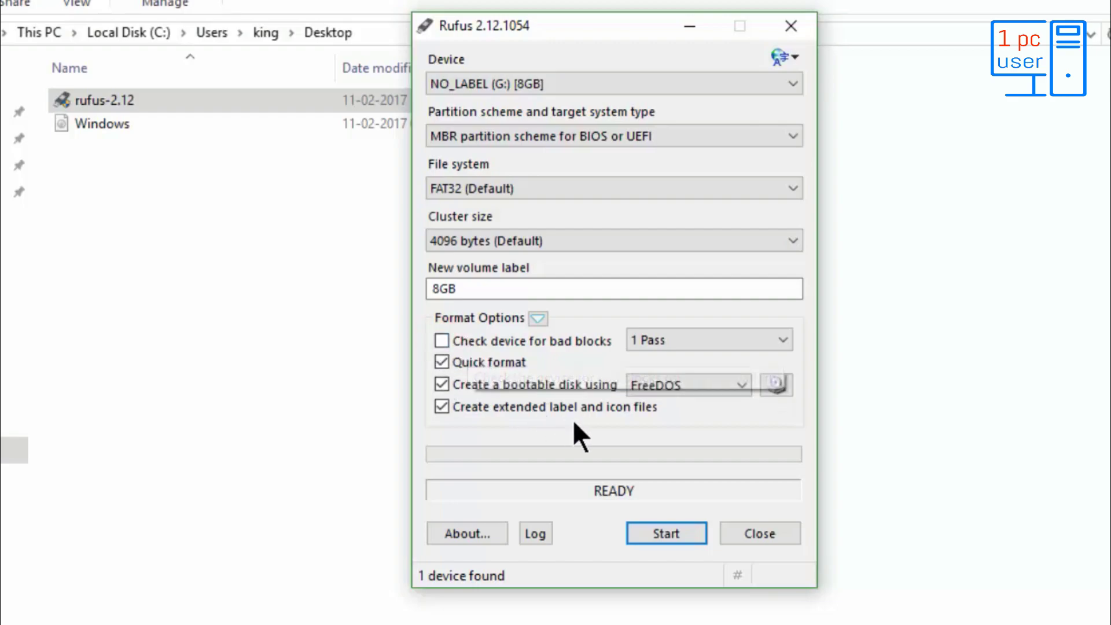
Step: Load Windows.iso as the boot image and start writing it to the USB drive
{"action": "left_click", "coordinate": [774, 385]}
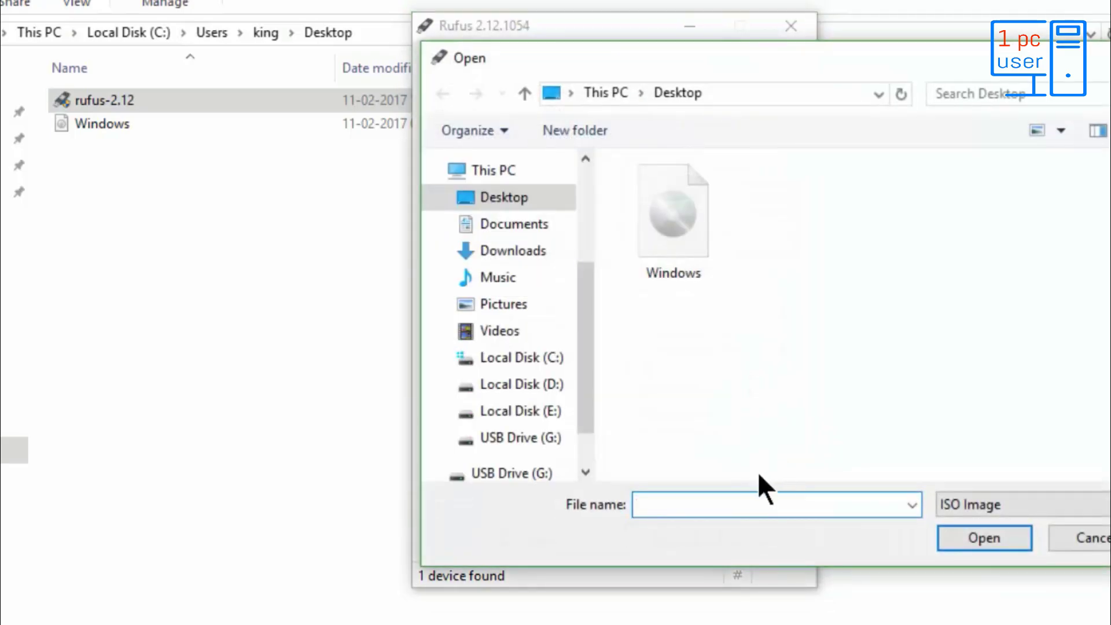
{"action": "left_click", "coordinate": [665, 213]}
{"action": "left_click", "coordinate": [986, 540]}
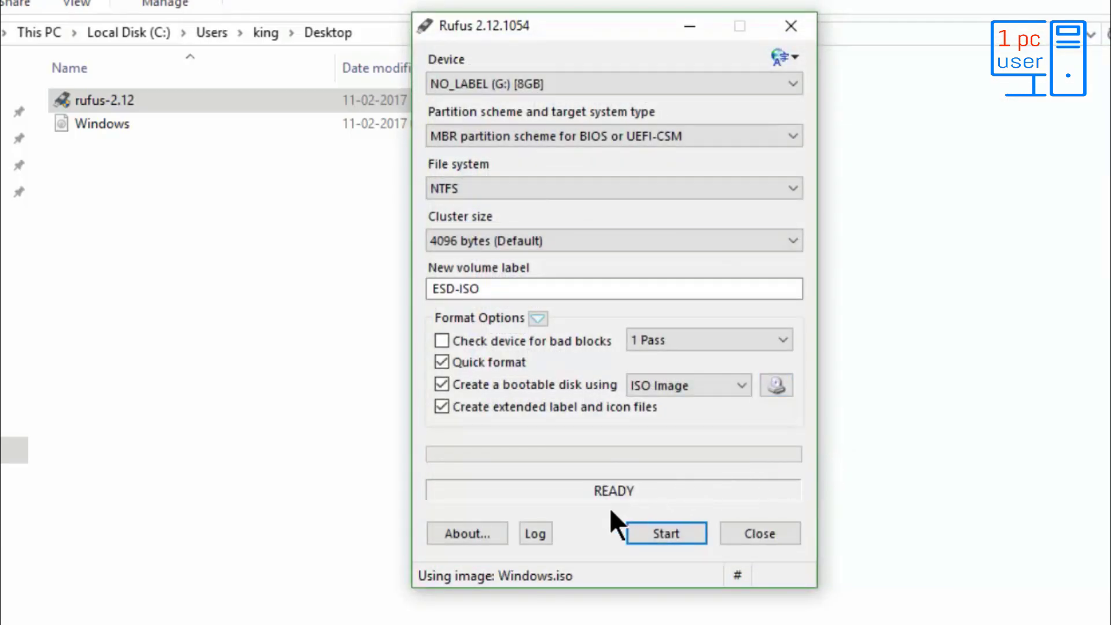
{"action": "left_click", "coordinate": [656, 530]}
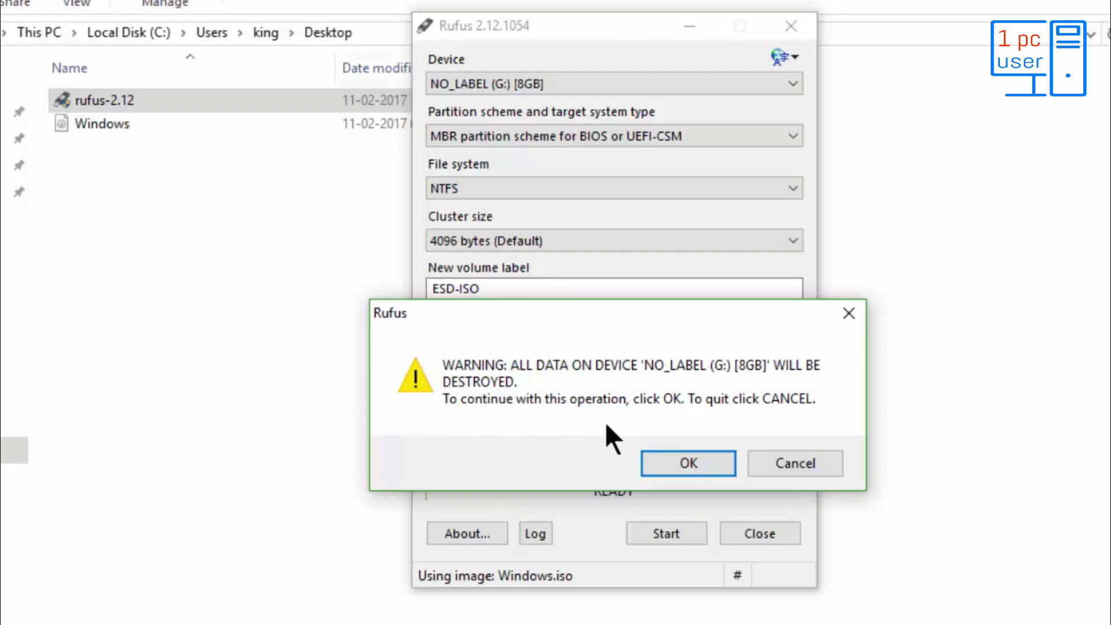
Step: Accept the data-destruction warning so Rufus writes Windows.iso to the 8GB drive
{"action": "left_click", "coordinate": [672, 464]}
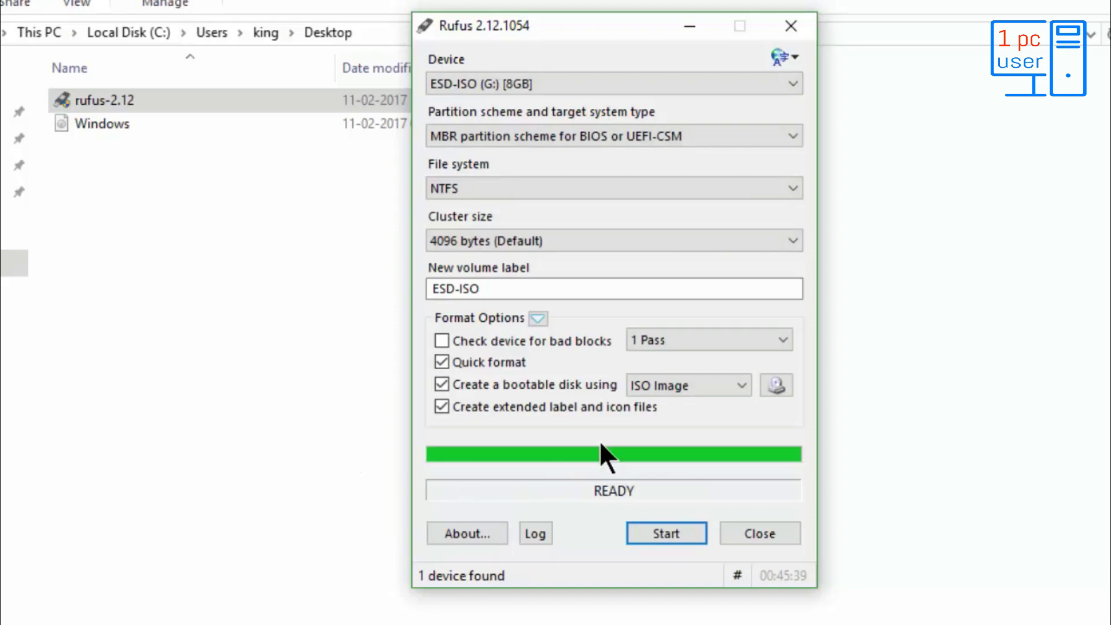
Step: Close Rufus, open ESD-ISO (G:) in This PC to check its setup files, then return
{"action": "left_click", "coordinate": [753, 533]}
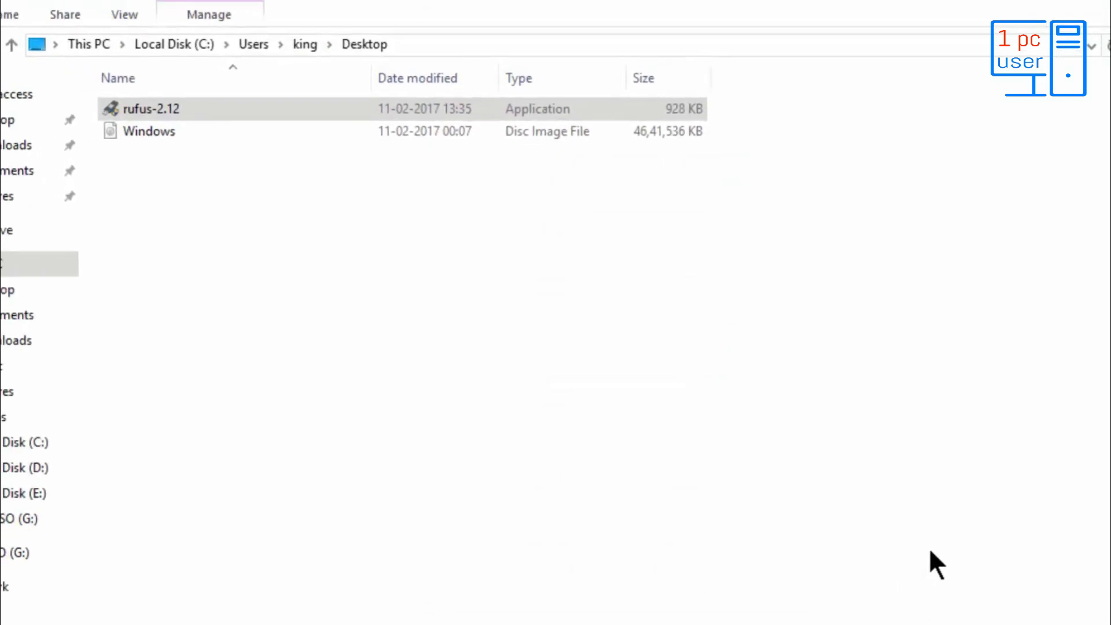
{"action": "left_click", "coordinate": [96, 260]}
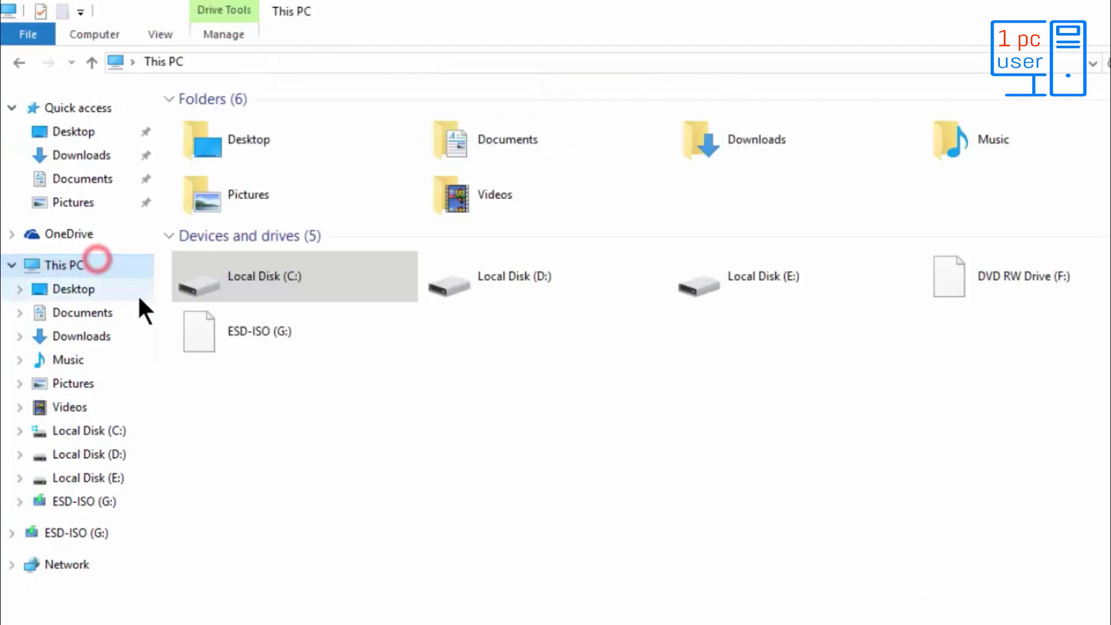
{"action": "double_click", "coordinate": [297, 343]}
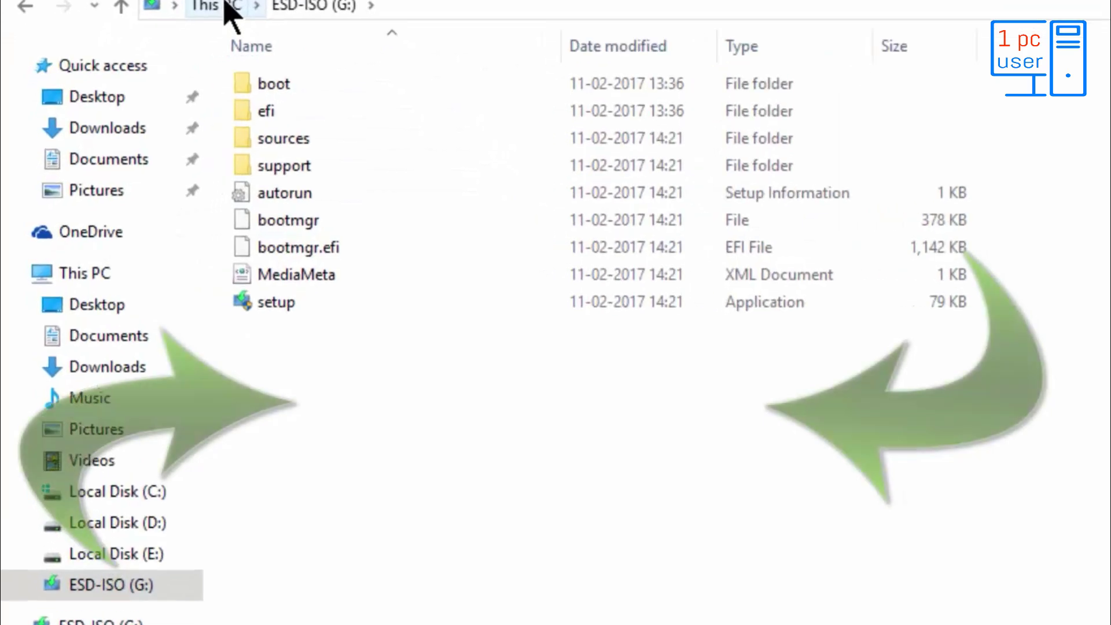
{"action": "left_click", "coordinate": [168, 64]}
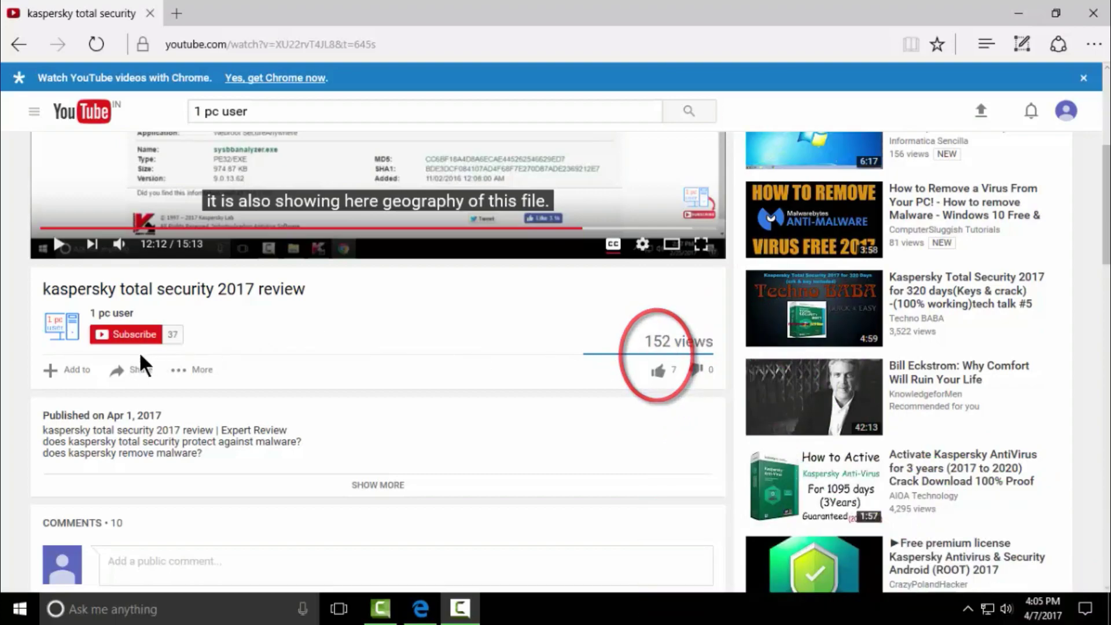
Step: Open the video's share options and subscribe to the 1 pc user channel
{"action": "left_click", "coordinate": [146, 373]}
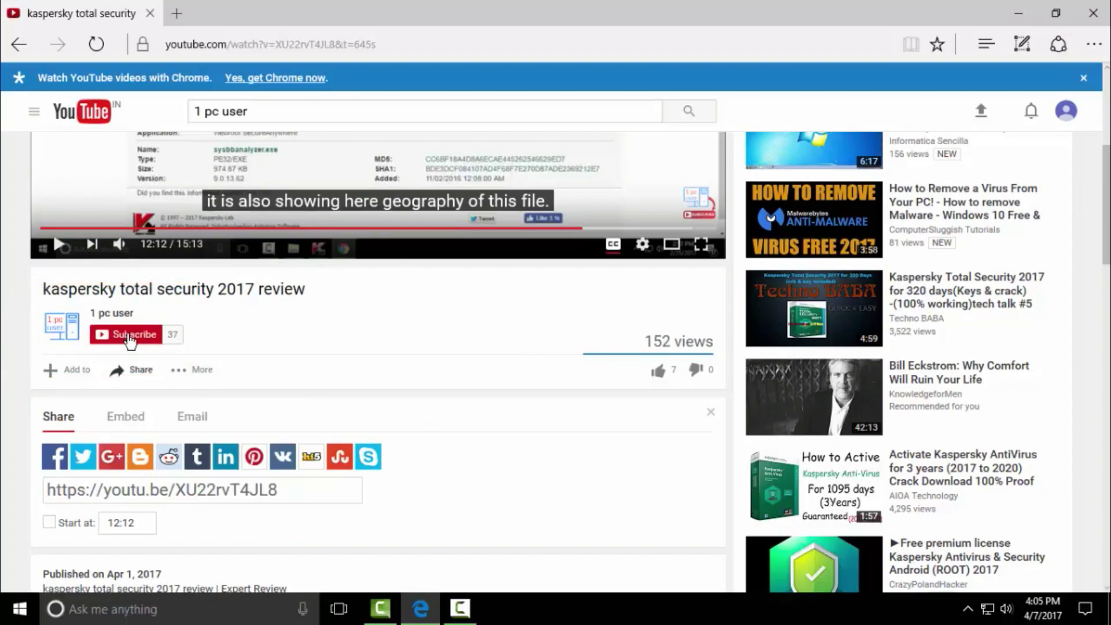
{"action": "left_click", "coordinate": [129, 337]}
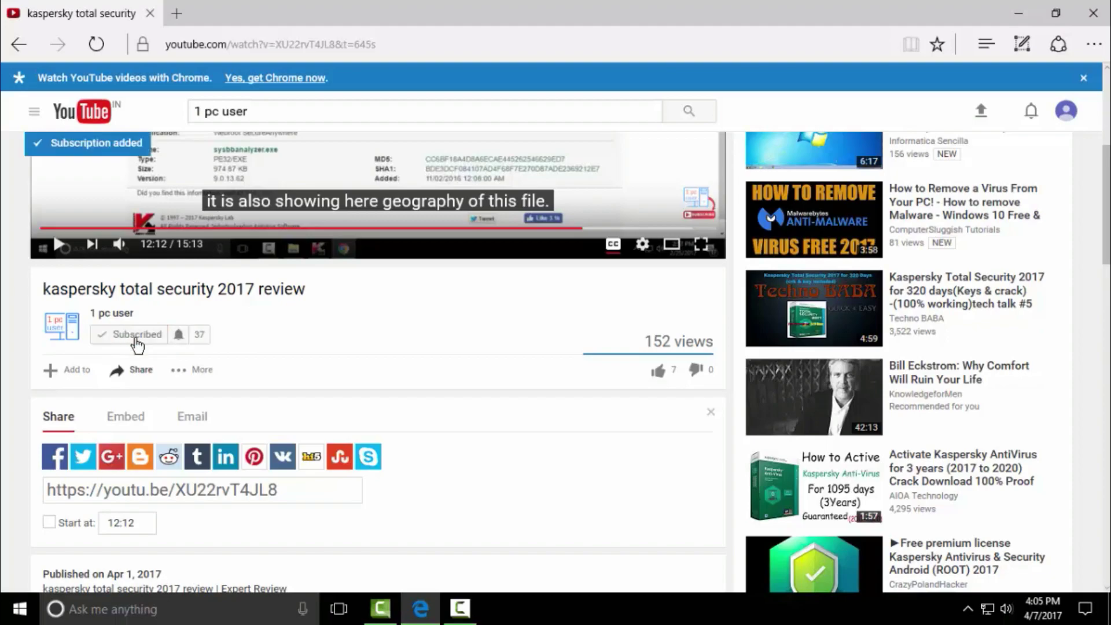
Step: Enable all notifications for the 1 pc user channel and save
{"action": "left_click", "coordinate": [179, 335]}
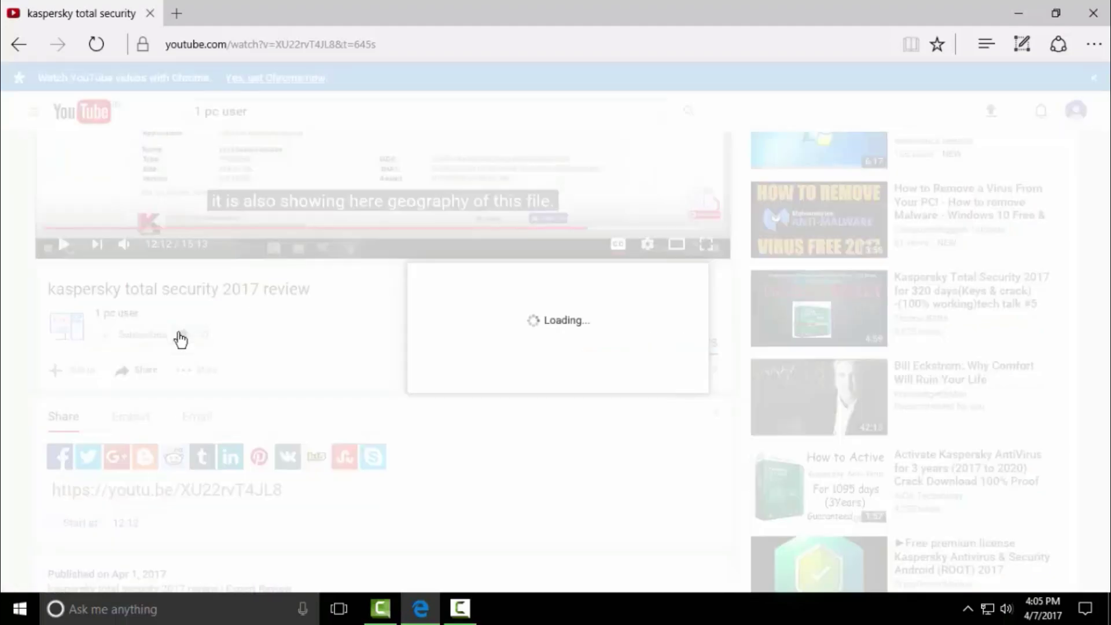
{"action": "left_click", "coordinate": [431, 292]}
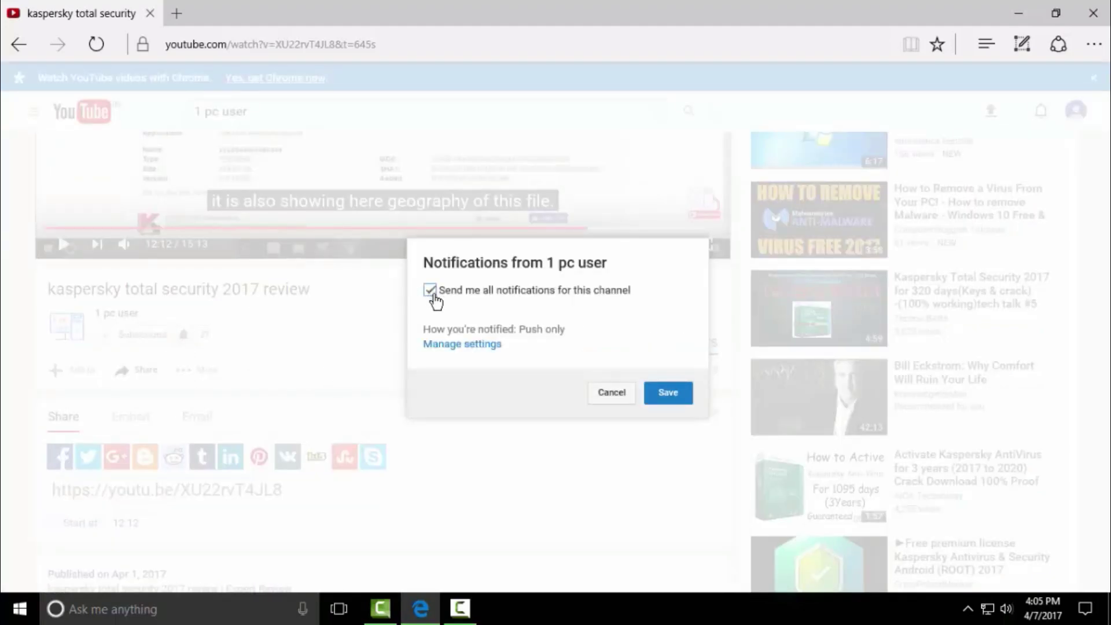
{"action": "left_click", "coordinate": [660, 392]}
Step: Type a draft comment 'hhhhhhhhhhhhhhhhhh' in the video's comment box
{"action": "scroll", "coordinate": [185, 249], "scroll_direction": "down", "scroll_amount": 3}
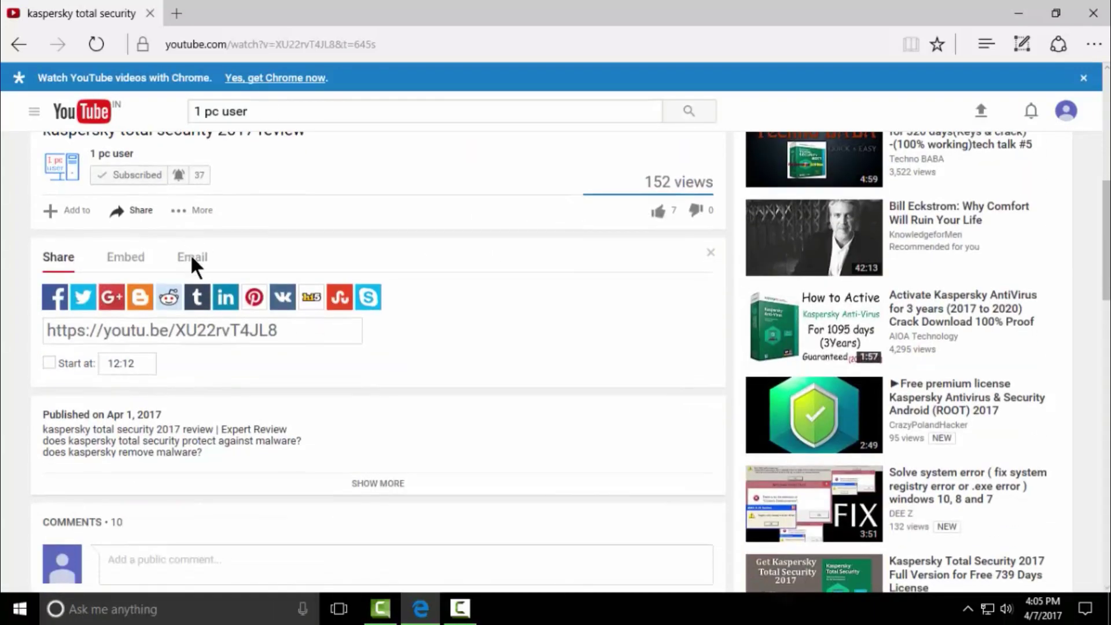
{"action": "left_click", "coordinate": [198, 572]}
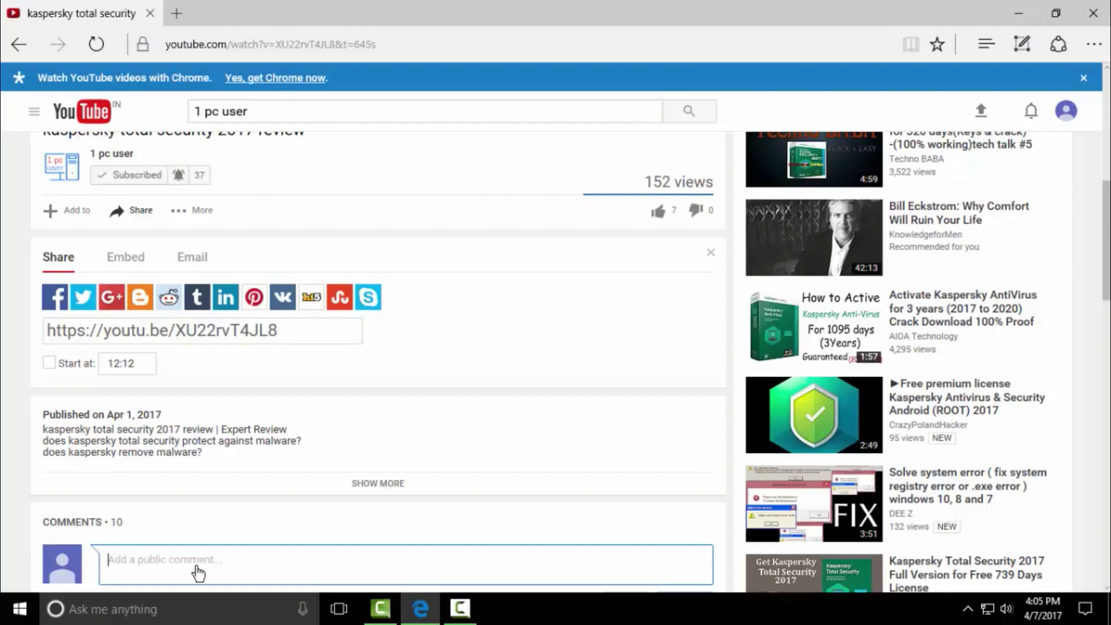
{"action": "type", "text": "hhhhhhhhhhhhhhhhhh"}
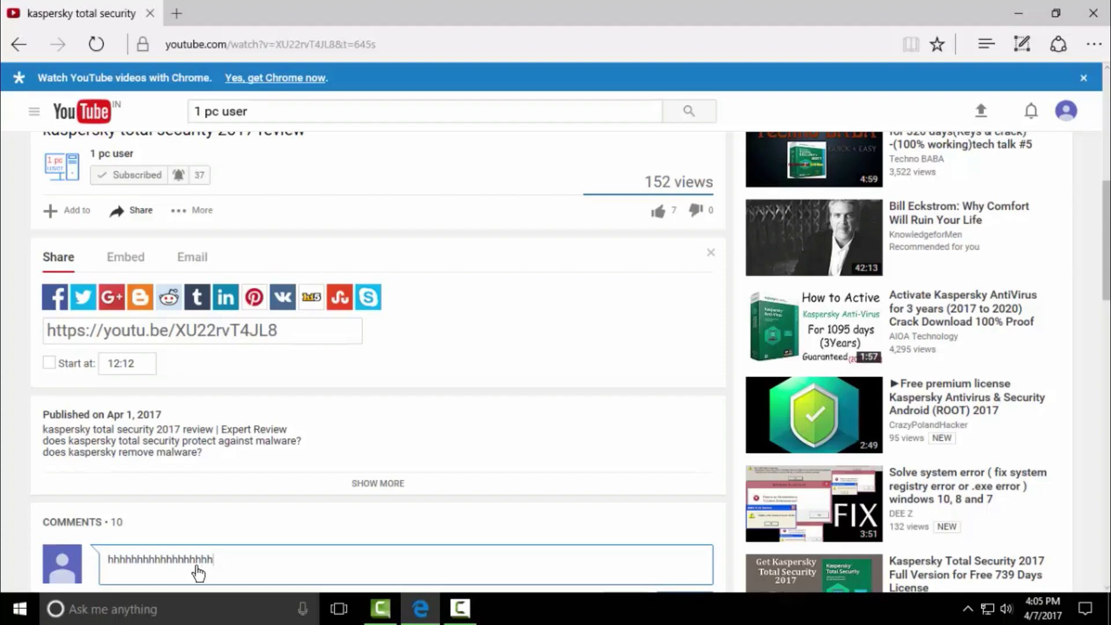